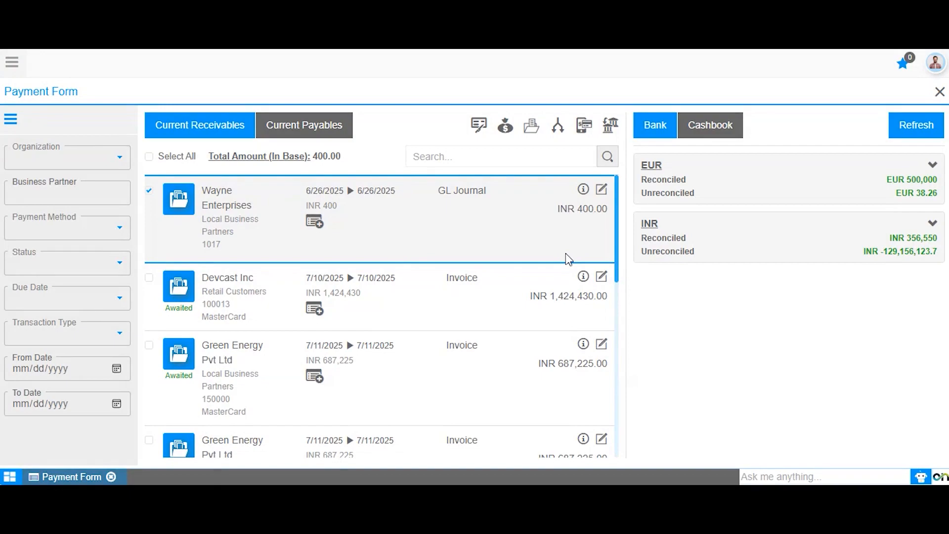
# Deselect the Wayne Enterprises receivable and try to split a payment with no schedule selected
pyautogui.click(567, 256)
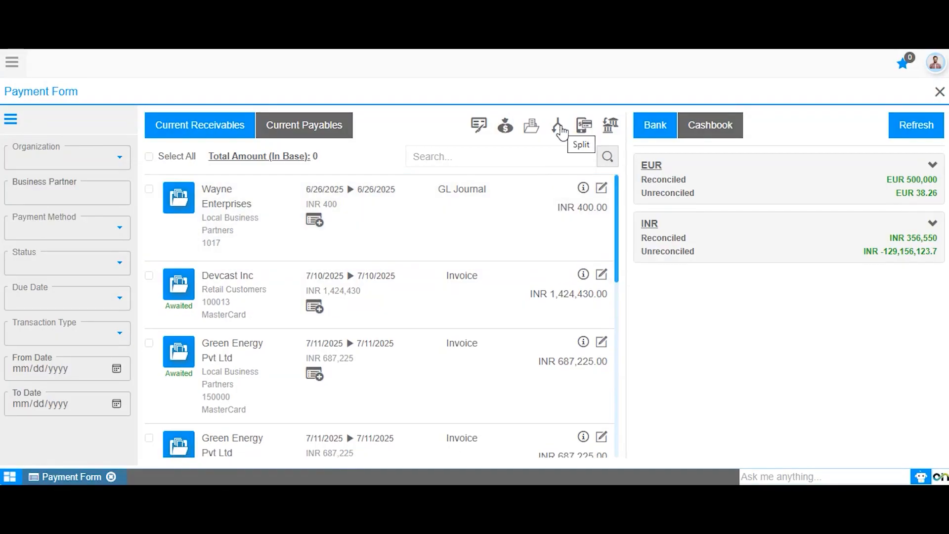
pyautogui.click(561, 132)
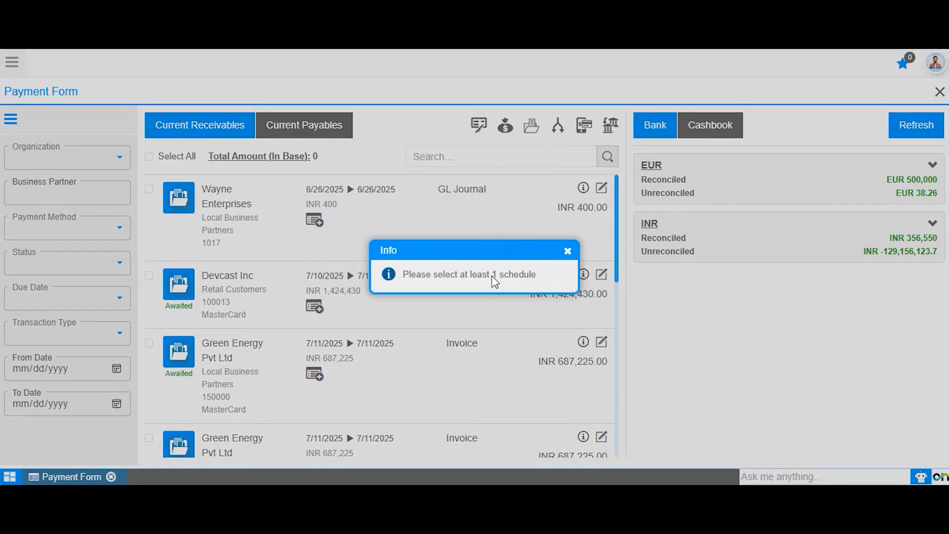
pyautogui.click(566, 251)
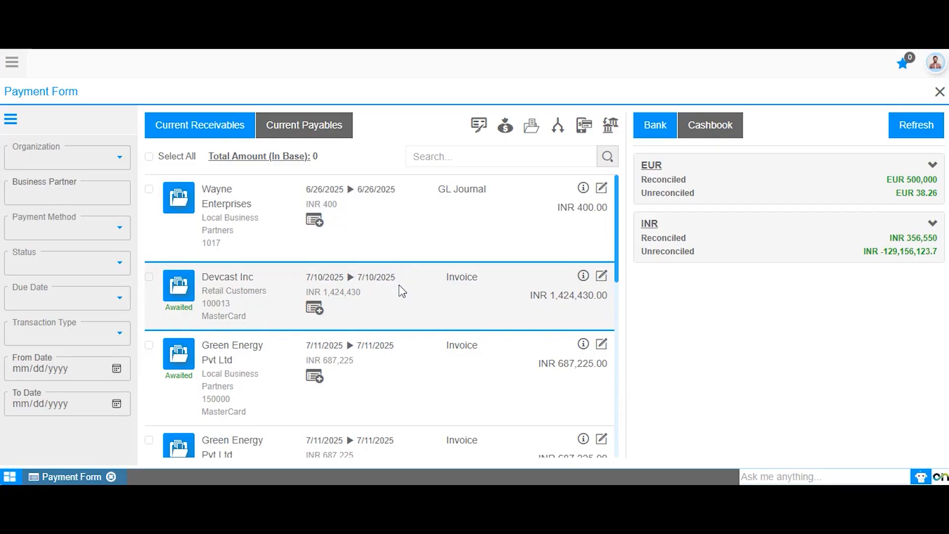
# Select the Devcast Inc receivable, open its AR invoice, and review the invoice's payment schedule
pyautogui.click(398, 284)
pyautogui.click(601, 276)
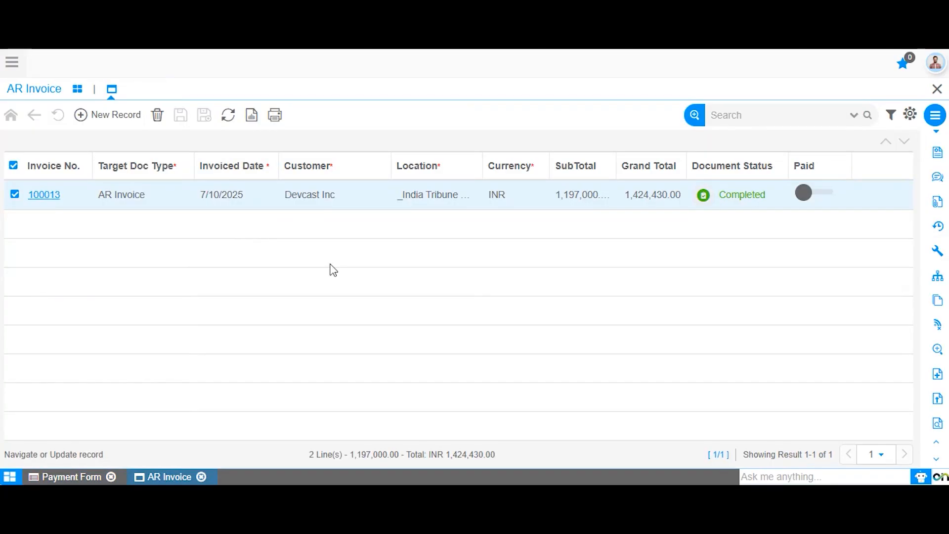
pyautogui.click(39, 196)
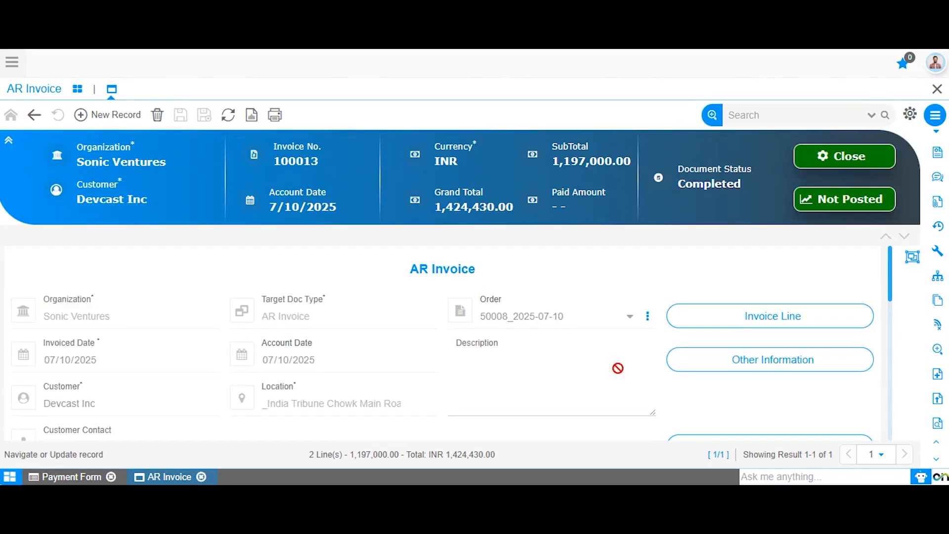
pyautogui.scroll(-3, 761, 329)
pyautogui.click(761, 327)
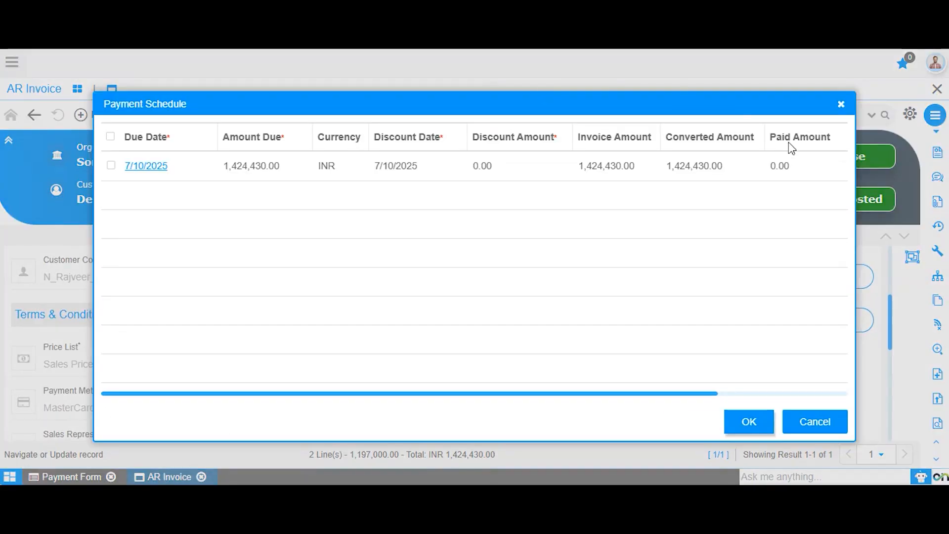
pyautogui.click(840, 106)
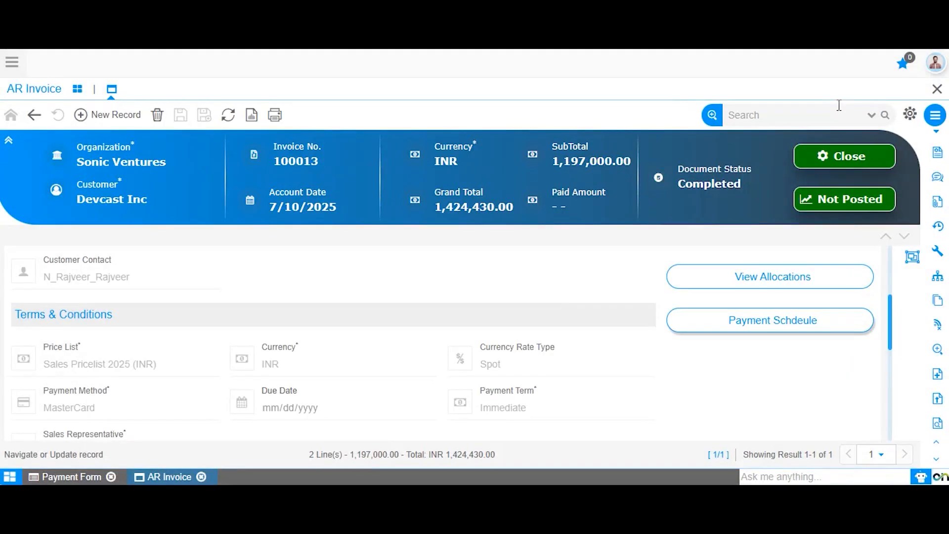
# Return to the Payment Form, split 4000 off the Devcast Inc schedule, and set the new instalment's due date to 9/30/2025
pyautogui.click(67, 476)
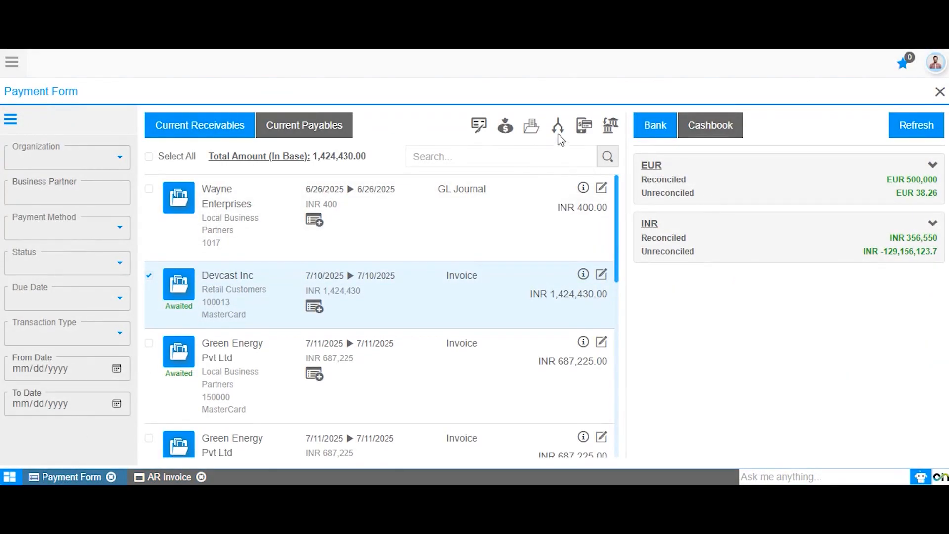
pyautogui.click(558, 130)
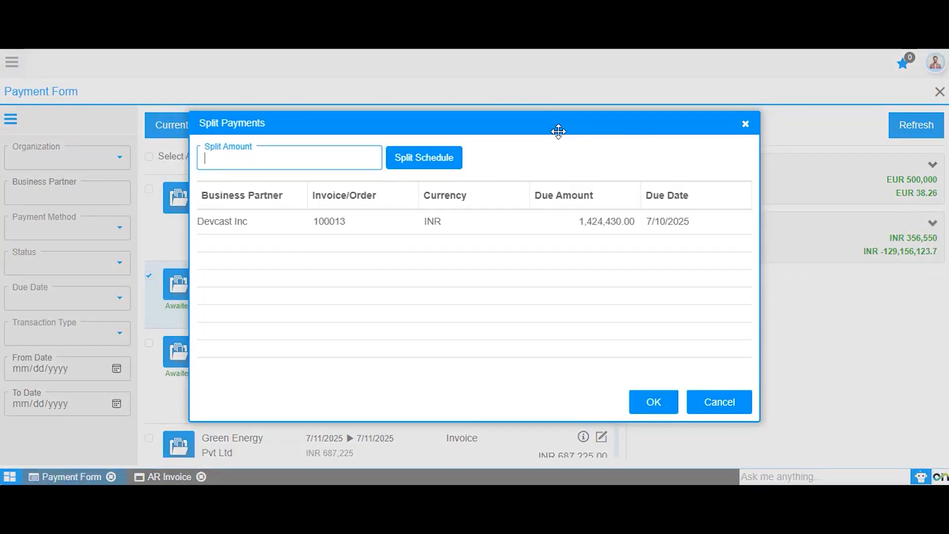
pyautogui.write('4000')
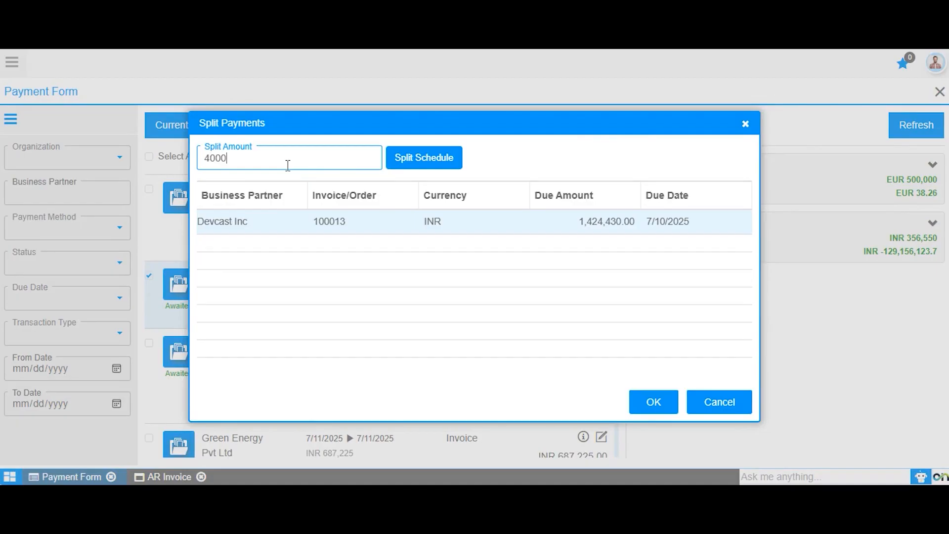
pyautogui.click(425, 165)
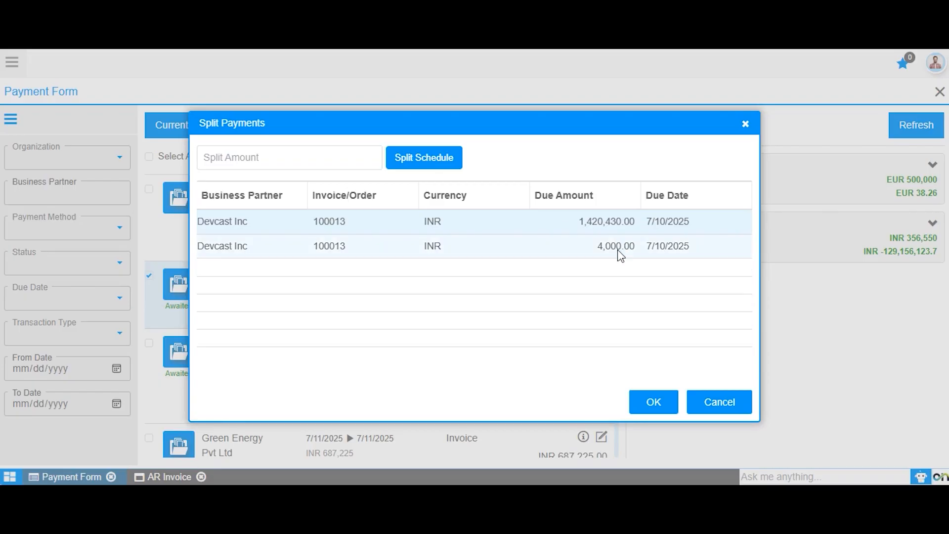
pyautogui.click(667, 246)
pyautogui.click(660, 394)
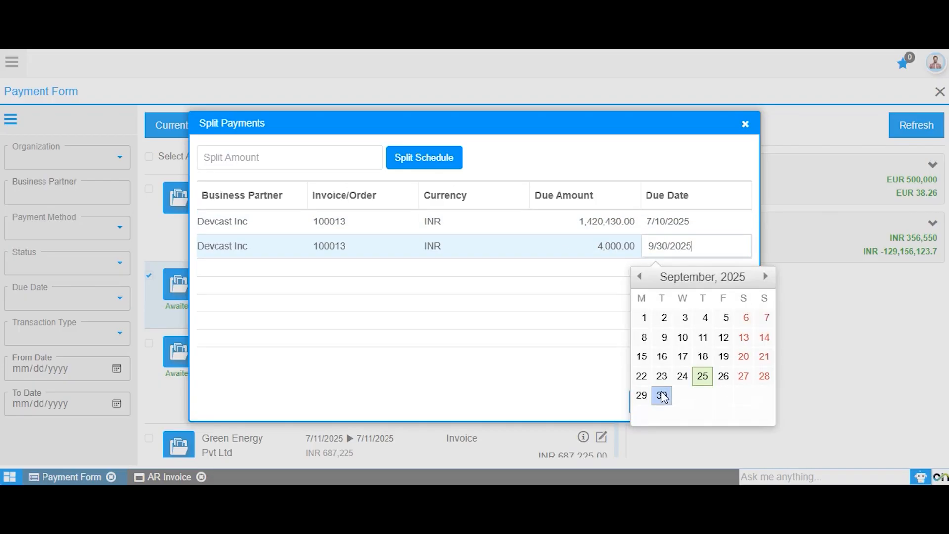
pyautogui.click(710, 280)
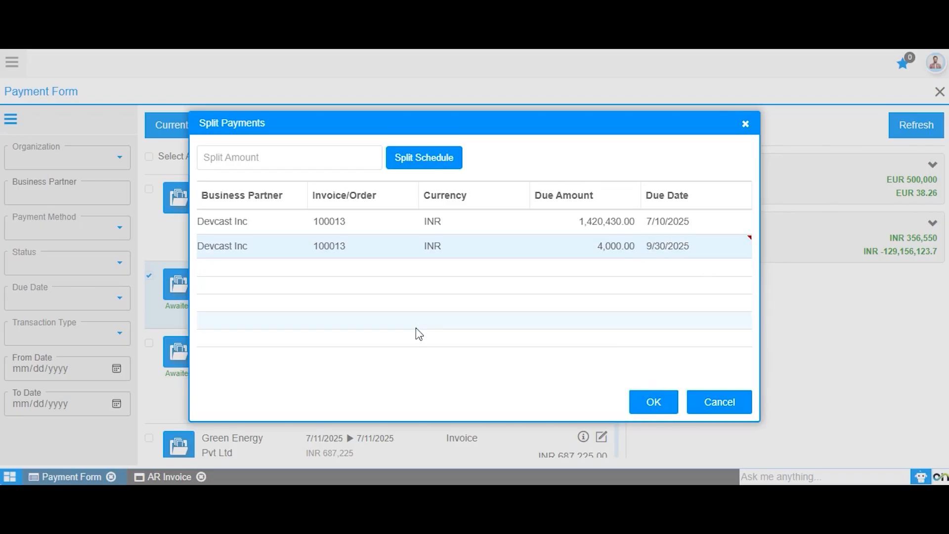
# Split an instalment of 430 off the original Devcast Inc schedule row
pyautogui.click(451, 228)
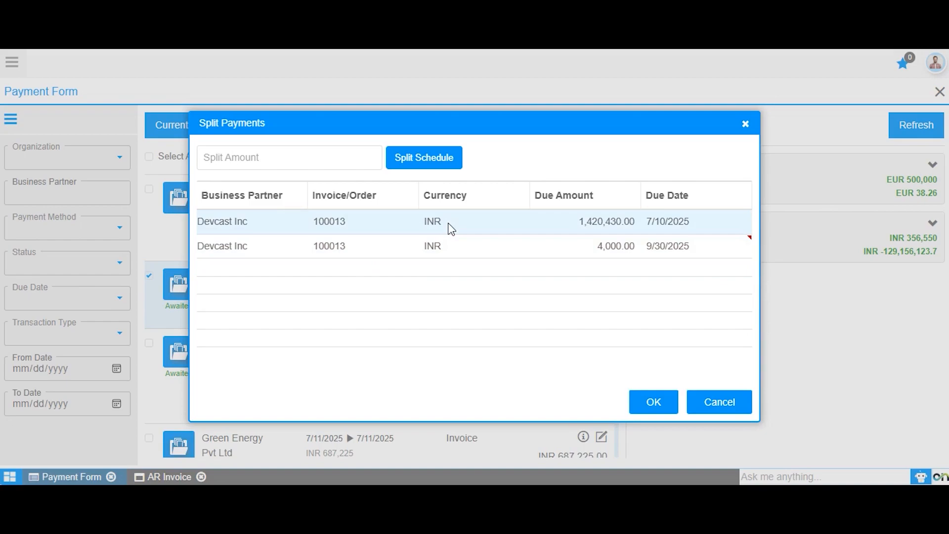
pyautogui.click(254, 156)
pyautogui.write('430')
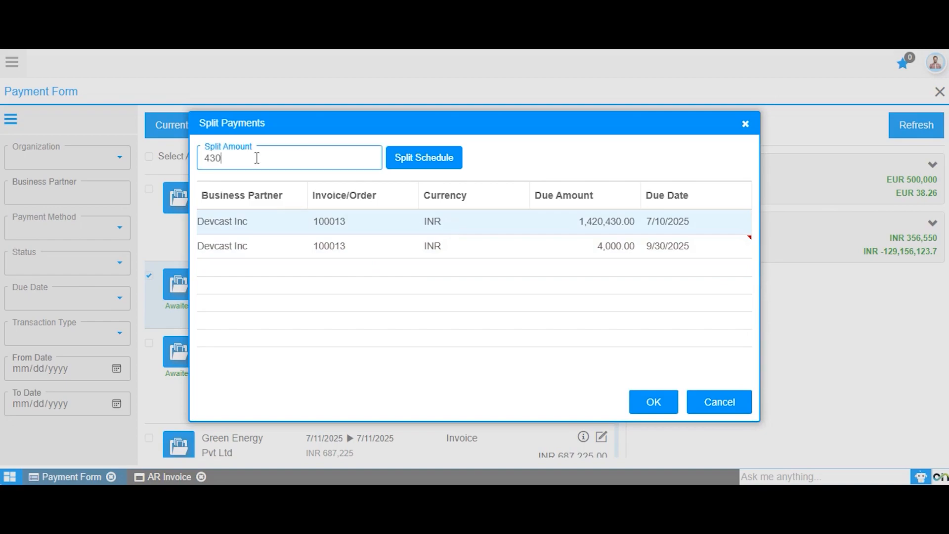
pyautogui.click(423, 162)
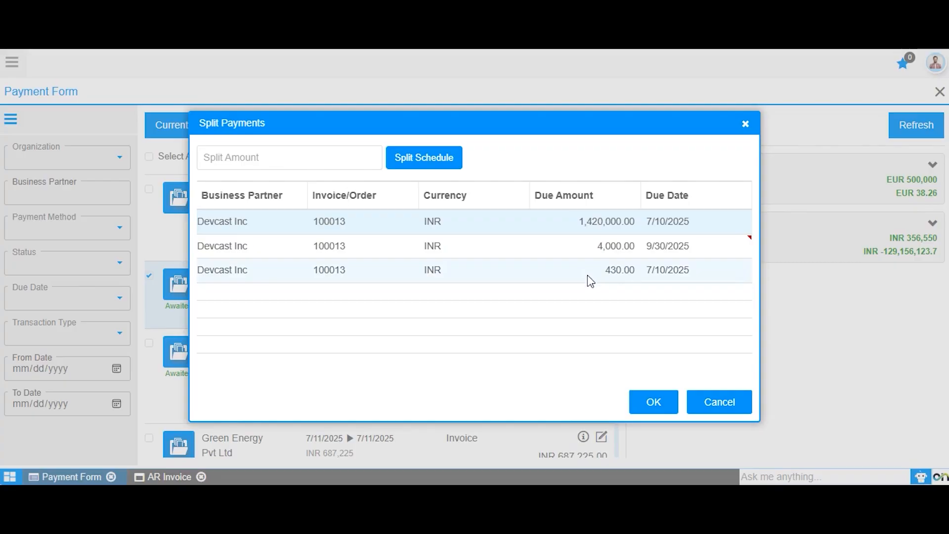
# Split an instalment of 200,000 off the original Devcast Inc schedule row
pyautogui.click(502, 246)
pyautogui.click(458, 228)
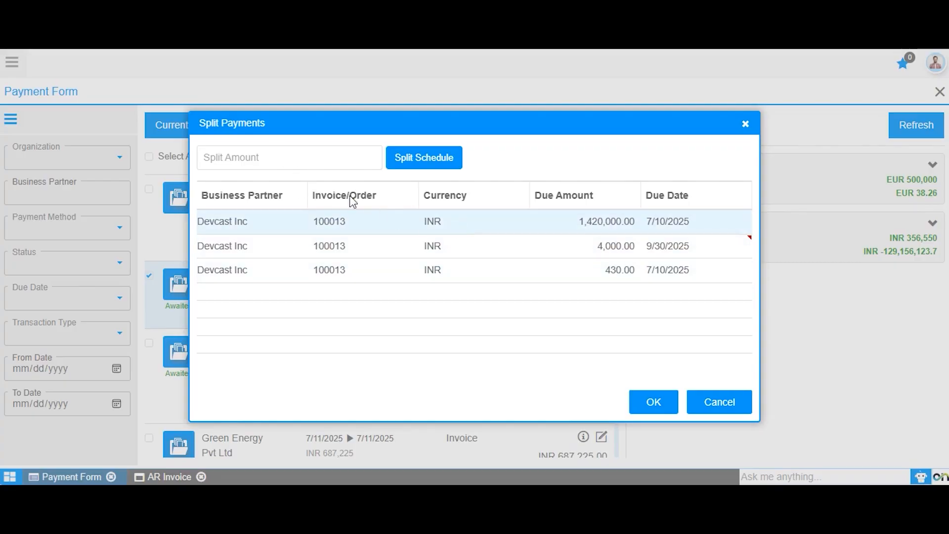
pyautogui.click(259, 158)
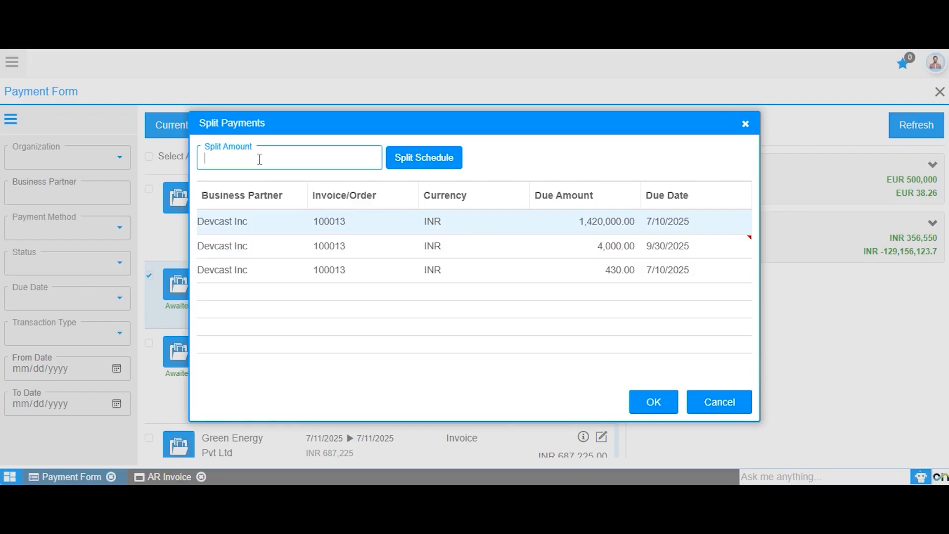
pyautogui.write('200,000')
pyautogui.click(417, 157)
# Set the 430 instalment's due date to 10/31/2025 and the 200,000 instalment's to 11/30/2025, then save the split and dismiss the notice
pyautogui.click(691, 271)
pyautogui.press('Return')
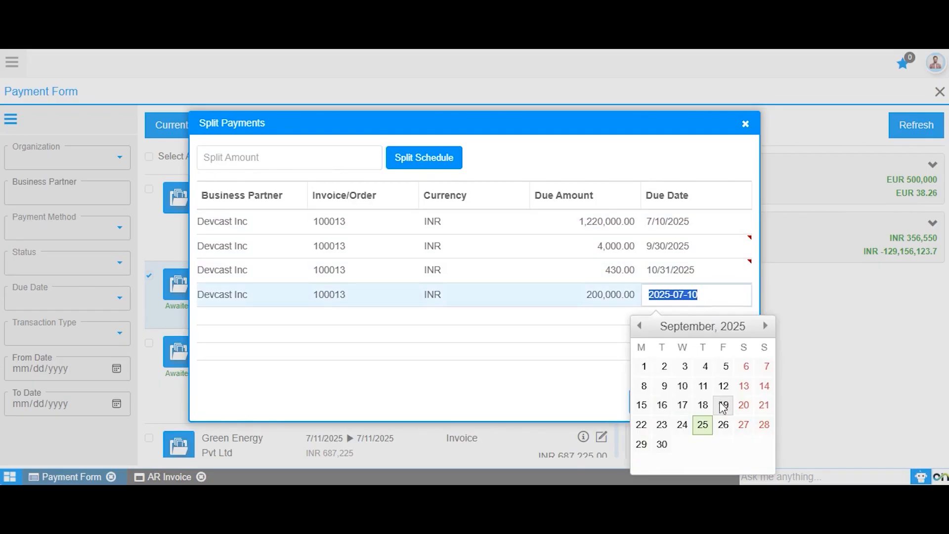
pyautogui.click(764, 324)
pyautogui.click(764, 325)
pyautogui.click(765, 441)
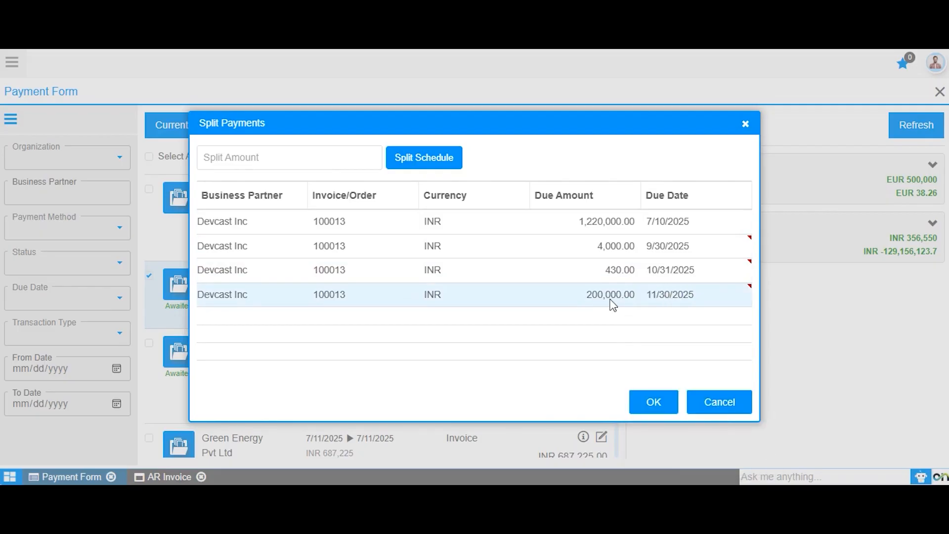
pyautogui.click(656, 403)
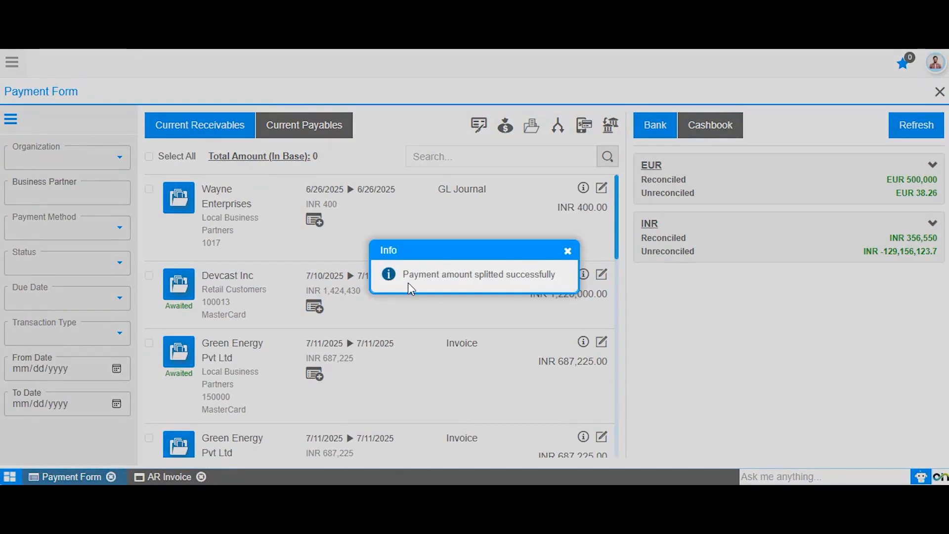
pyautogui.click(567, 252)
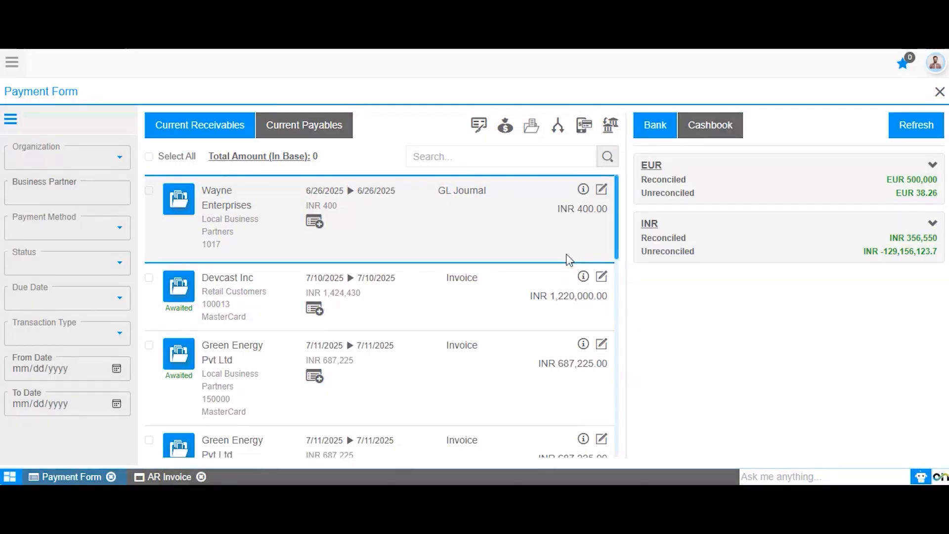
# Check the Devcast Inc invoice's payment schedule for the split instalments and close it
pyautogui.click(159, 479)
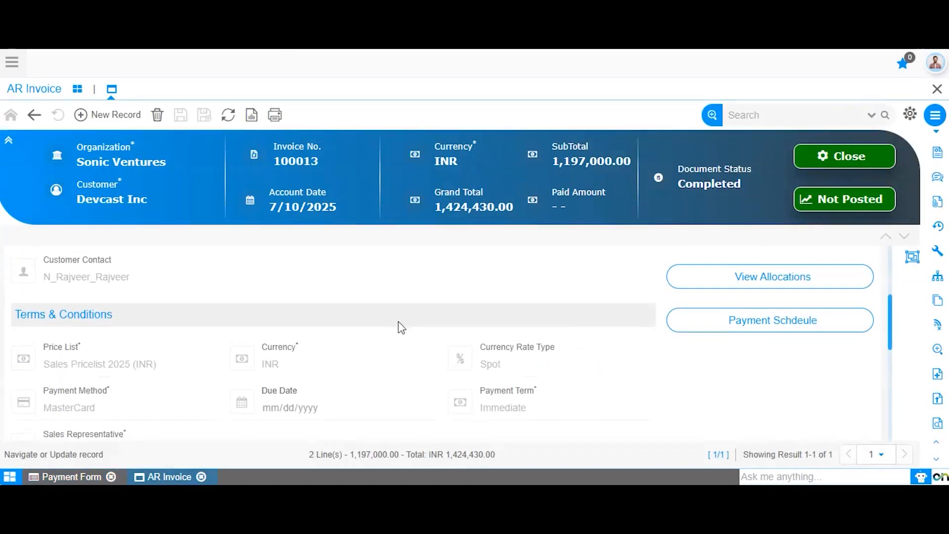
pyautogui.click(720, 324)
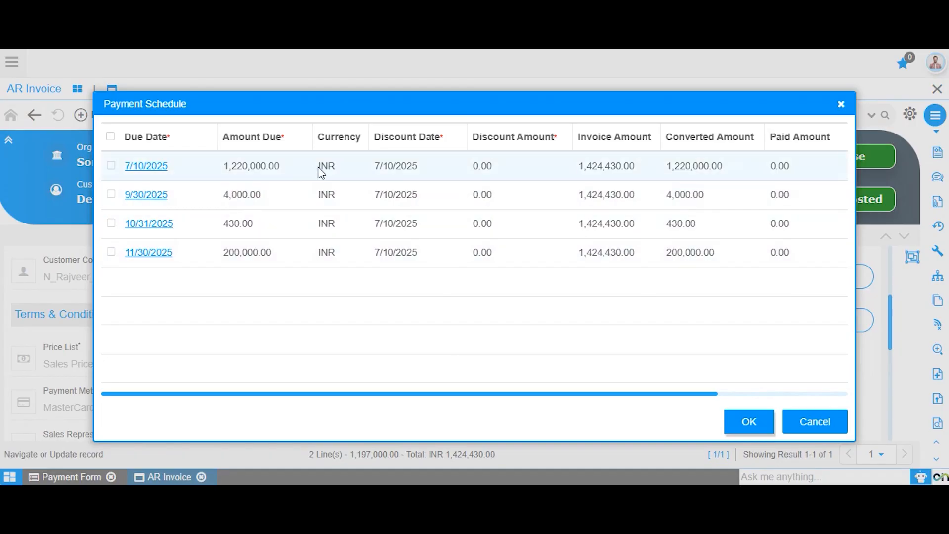
pyautogui.click(749, 421)
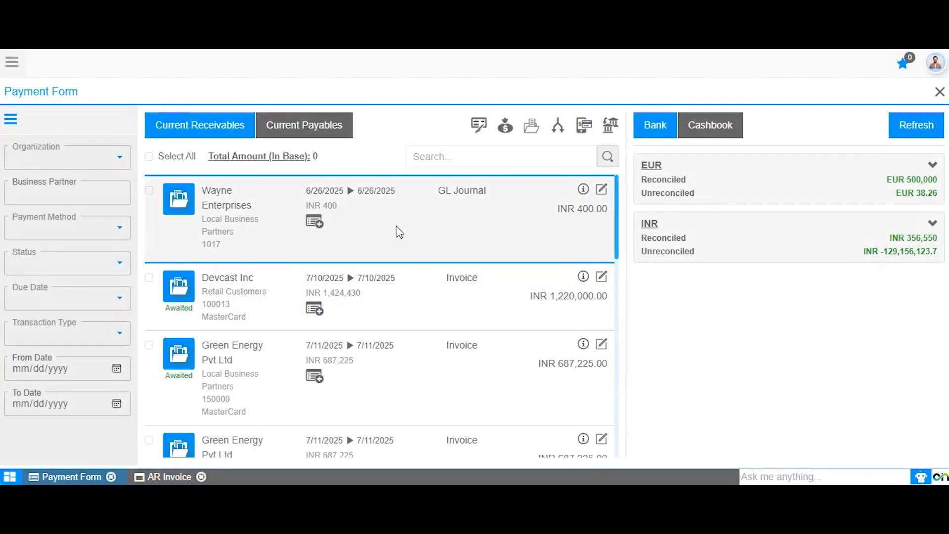
# Filter the current payables by the Order transaction type and select the INR 800.00 Wayne Enterprises schedule
pyautogui.click(35, 335)
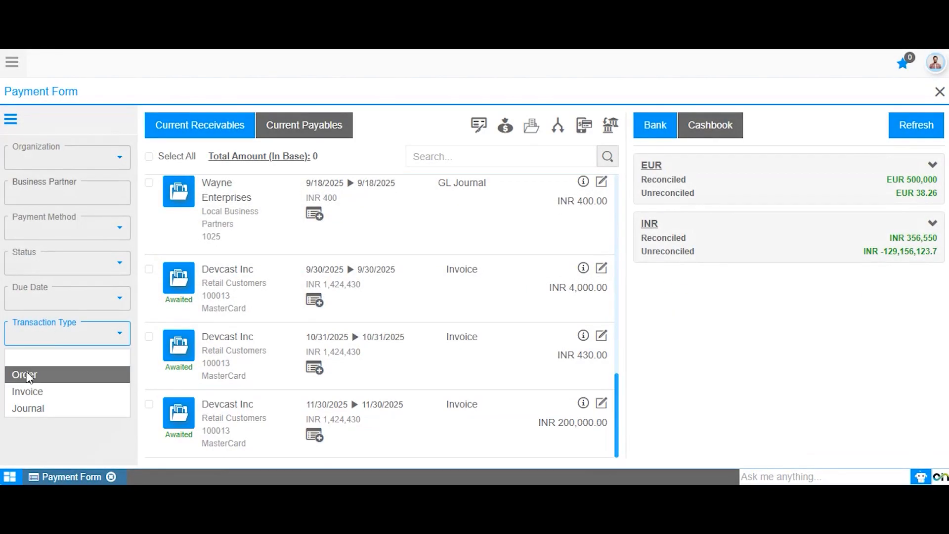
pyautogui.click(27, 376)
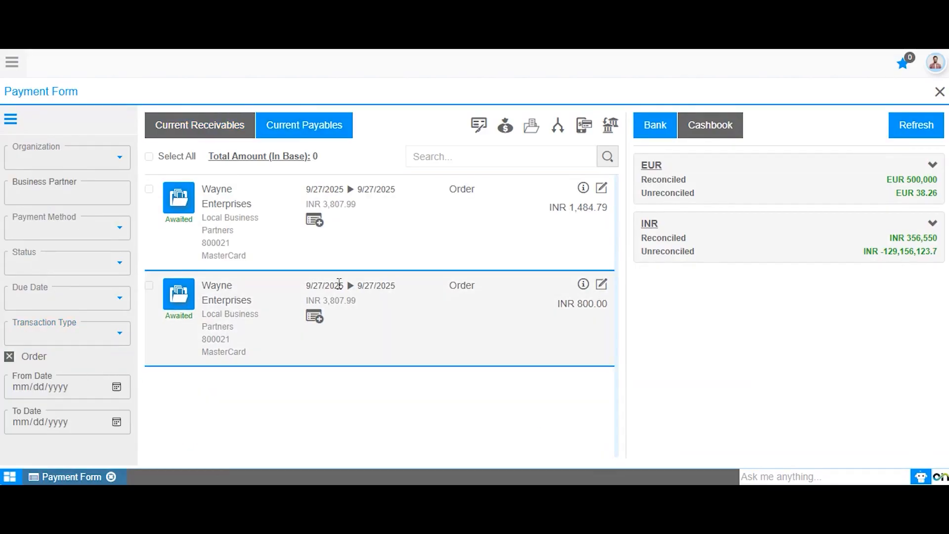
pyautogui.click(408, 238)
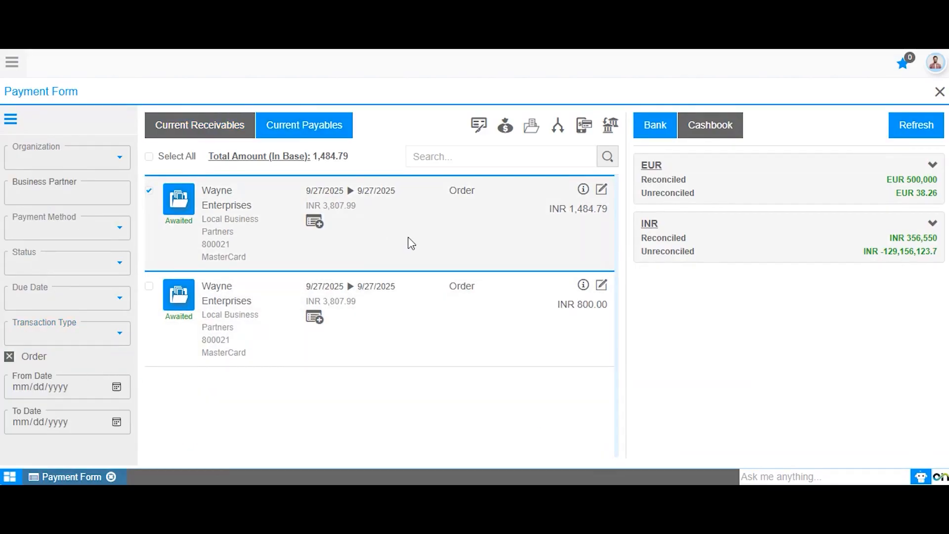
pyautogui.click(391, 328)
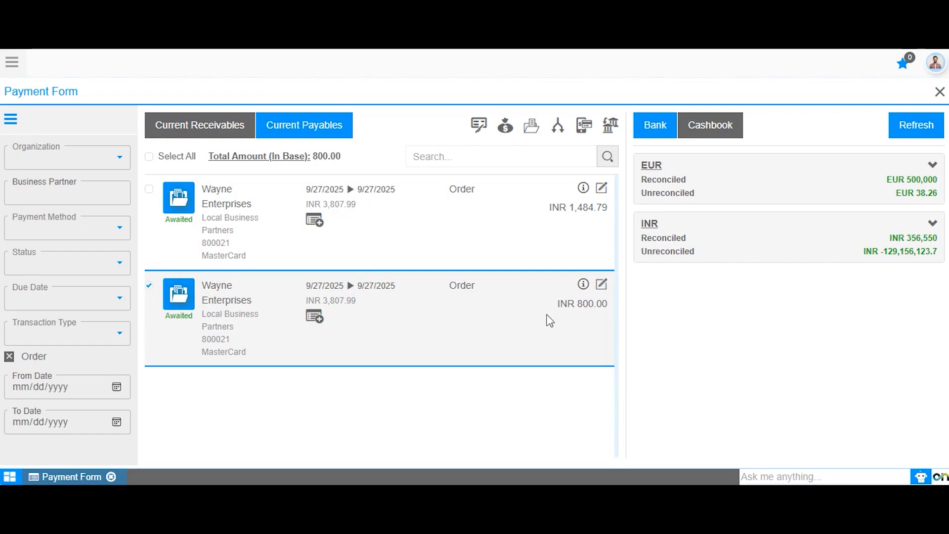
# Open the Wayne Enterprises purchase order and examine its payment schedule rows
pyautogui.click(601, 285)
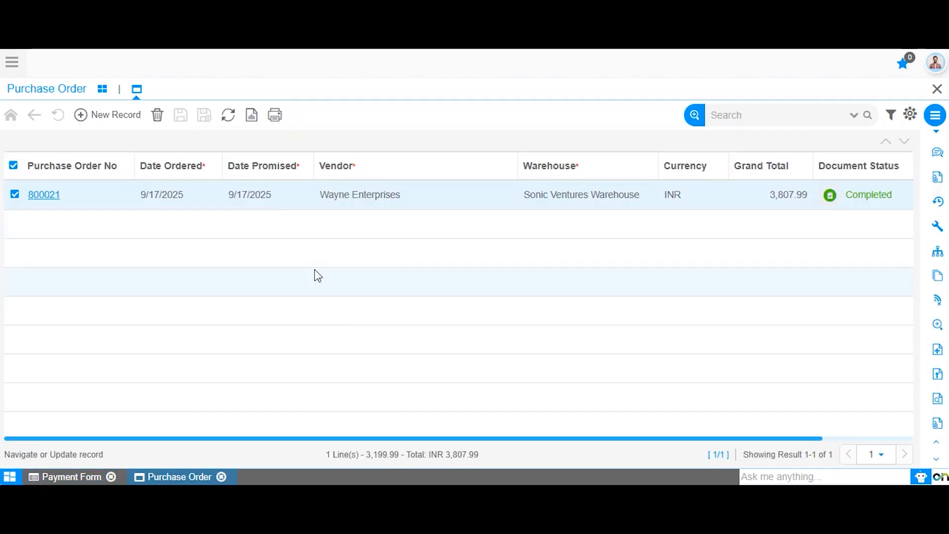
pyautogui.click(43, 197)
pyautogui.click(856, 363)
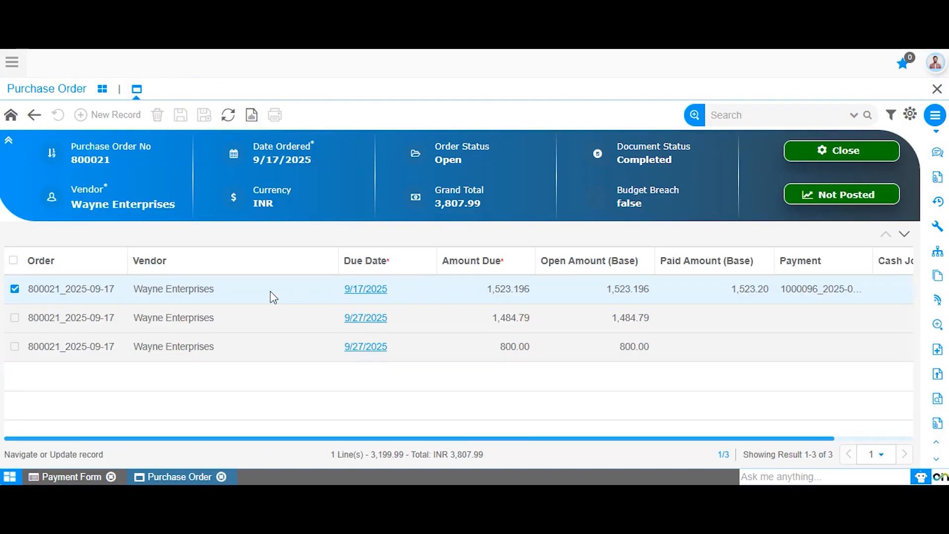
pyautogui.click(270, 291)
pyautogui.click(516, 352)
# Return to the Payment Form and start splitting the selected INR 800.00 Wayne Enterprises order schedule
pyautogui.click(80, 479)
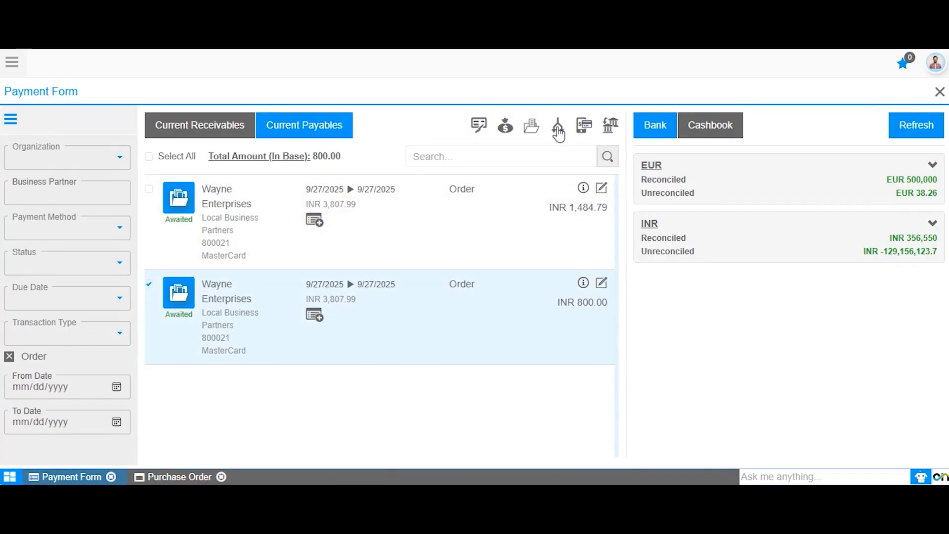
pyautogui.click(557, 129)
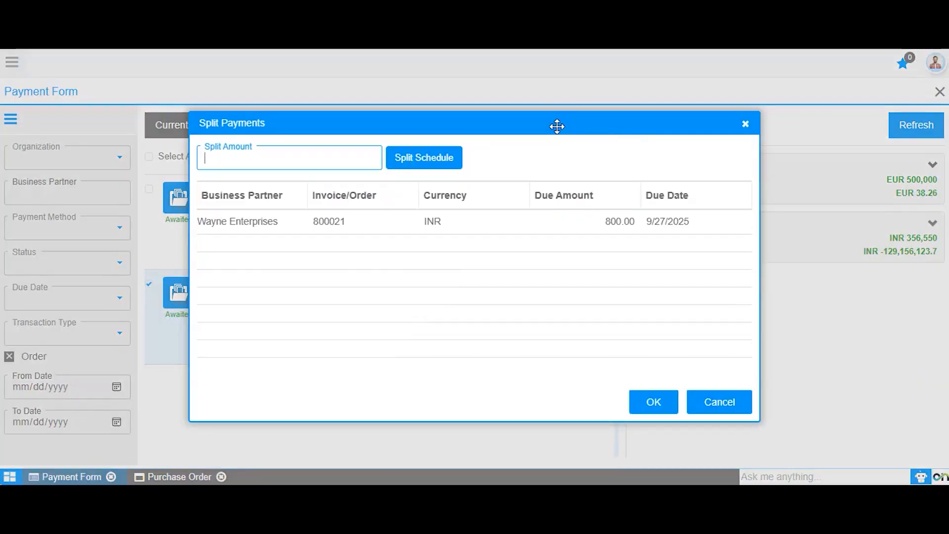
# Try to split 2000 off the INR 800.00 Wayne Enterprises schedule, then dismiss the notice
pyautogui.write('200')
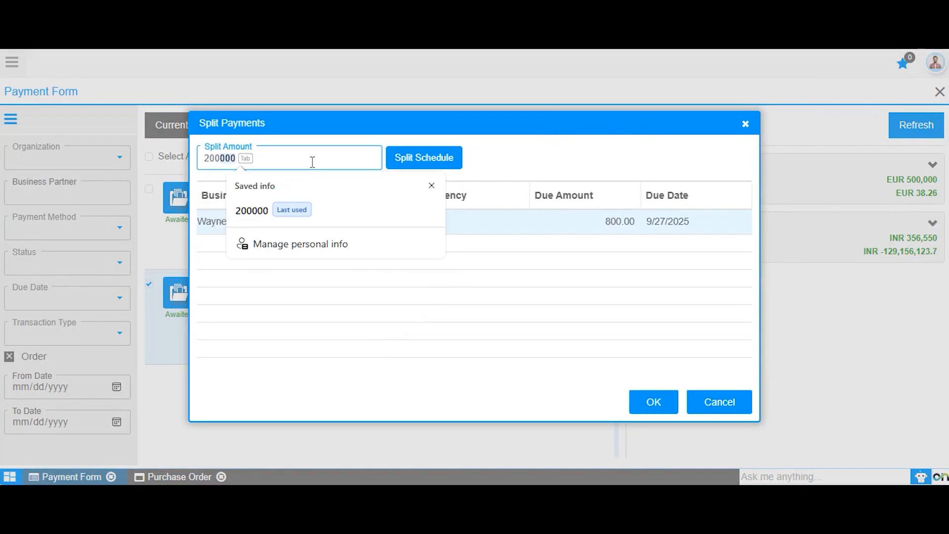
pyautogui.write('0')
pyautogui.click(523, 166)
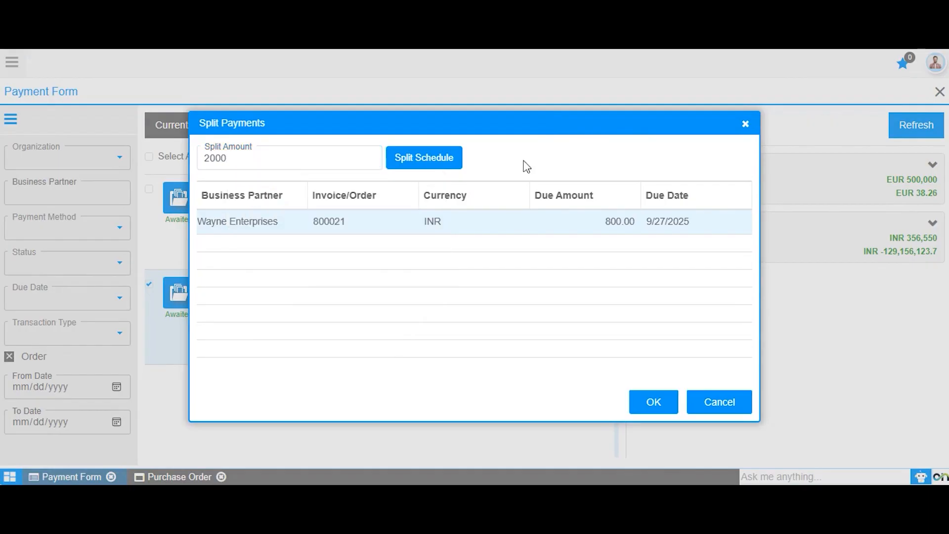
pyautogui.click(426, 165)
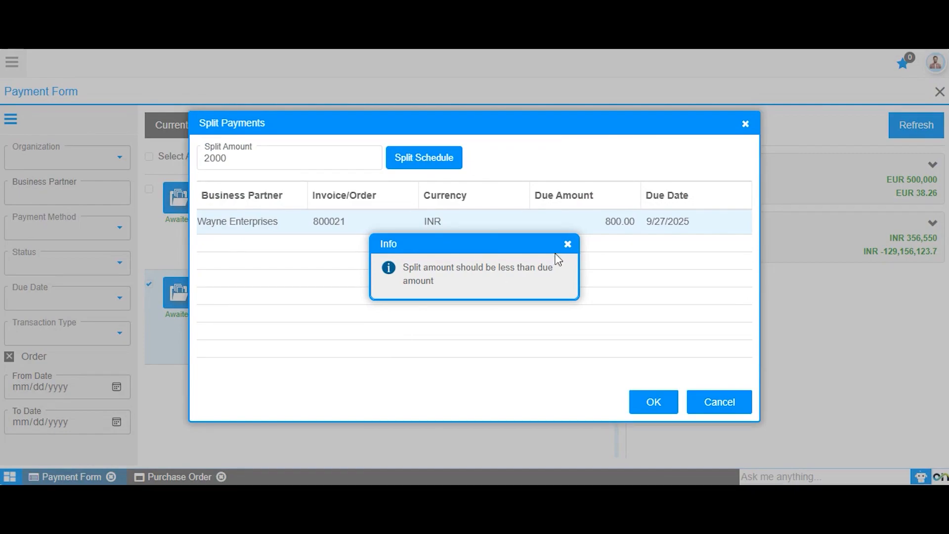
pyautogui.click(567, 244)
# Split 200 off the Wayne Enterprises schedule and set the new instalment's due date to 9/30/2025
pyautogui.click(253, 162)
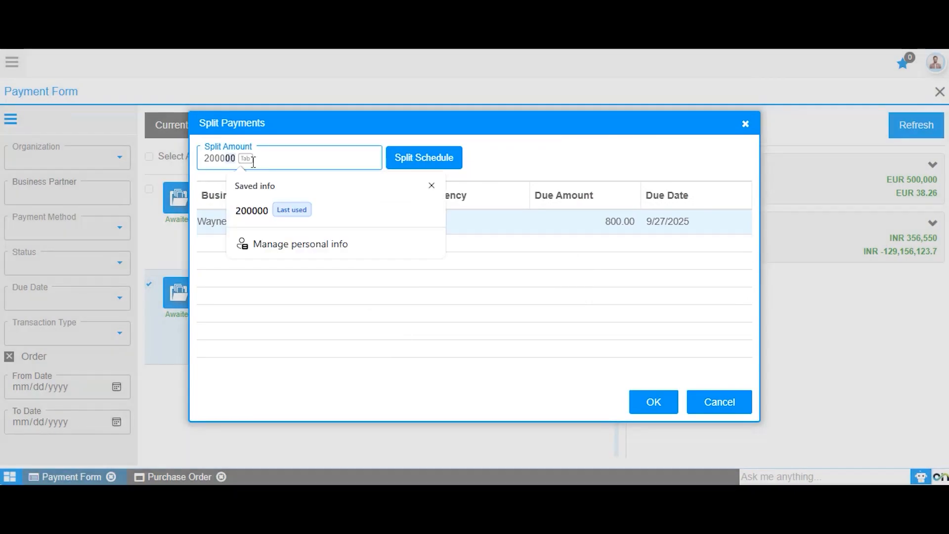
pyautogui.press('BackSpace')
pyautogui.press('BackSpace')
pyautogui.press('BackSpace')
pyautogui.press('BackSpace')
pyautogui.press('BackSpace')
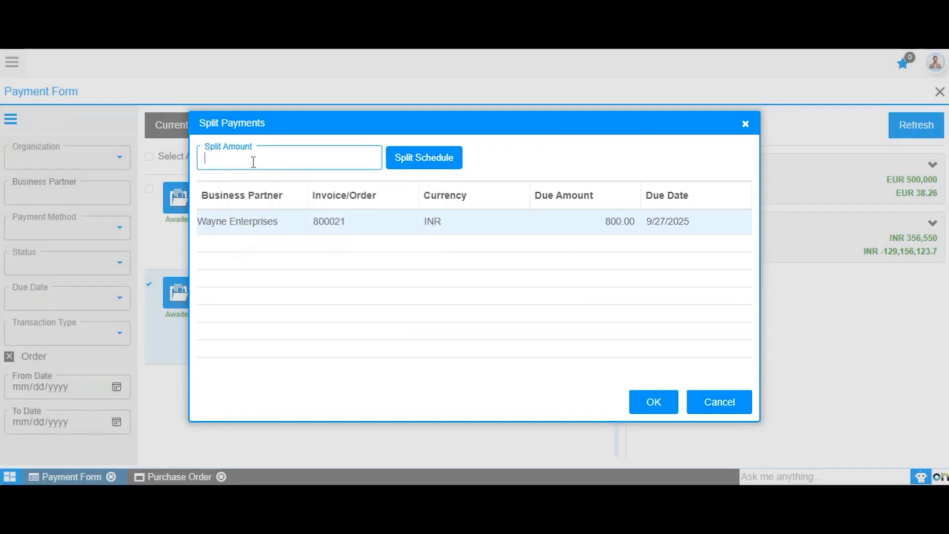
pyautogui.write('200')
pyautogui.click(431, 185)
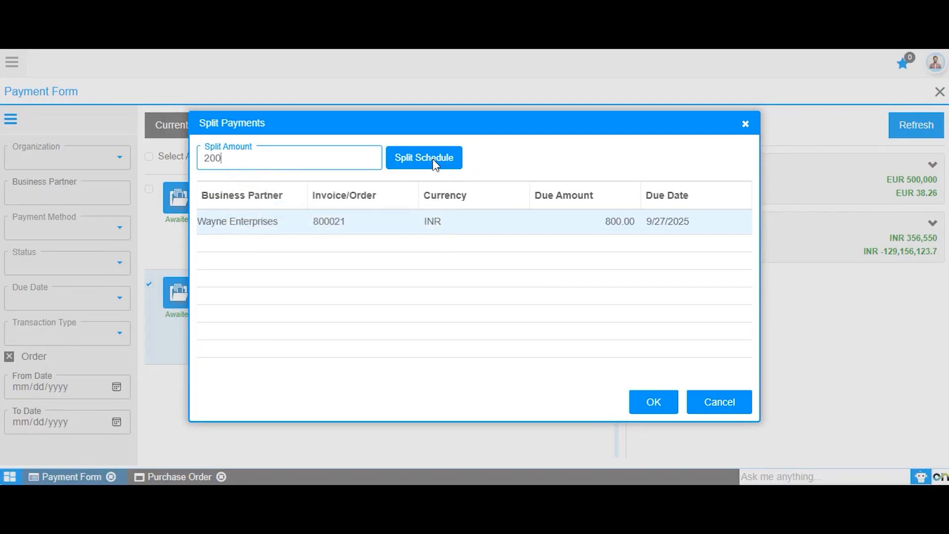
pyautogui.click(433, 159)
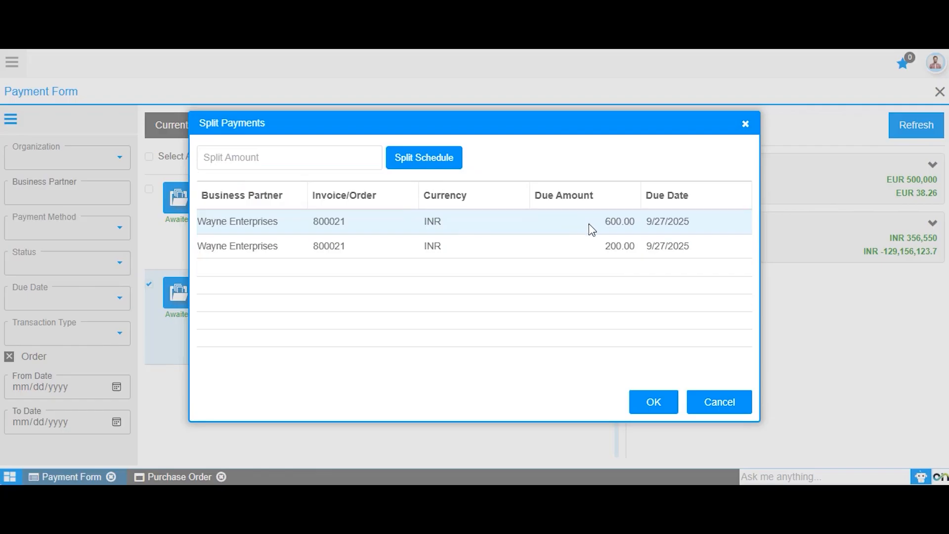
pyautogui.click(691, 250)
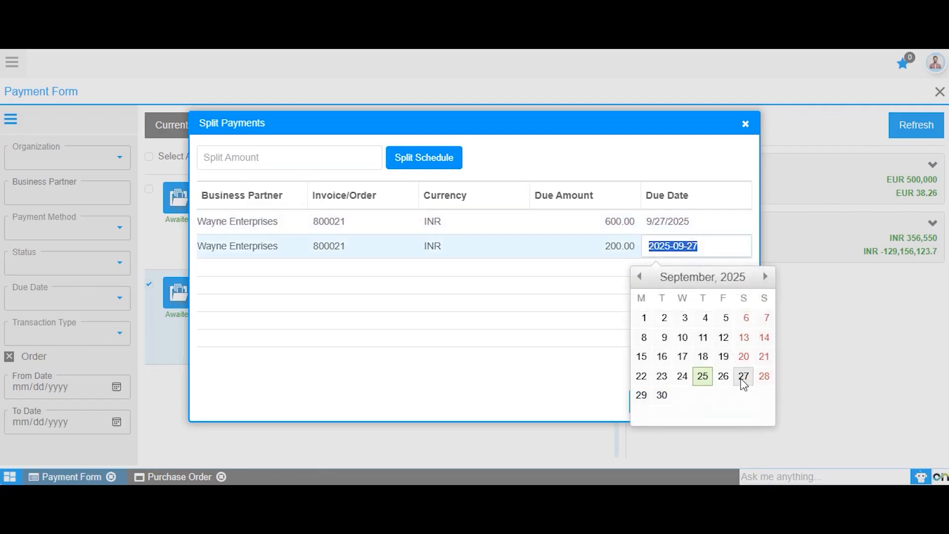
pyautogui.click(662, 395)
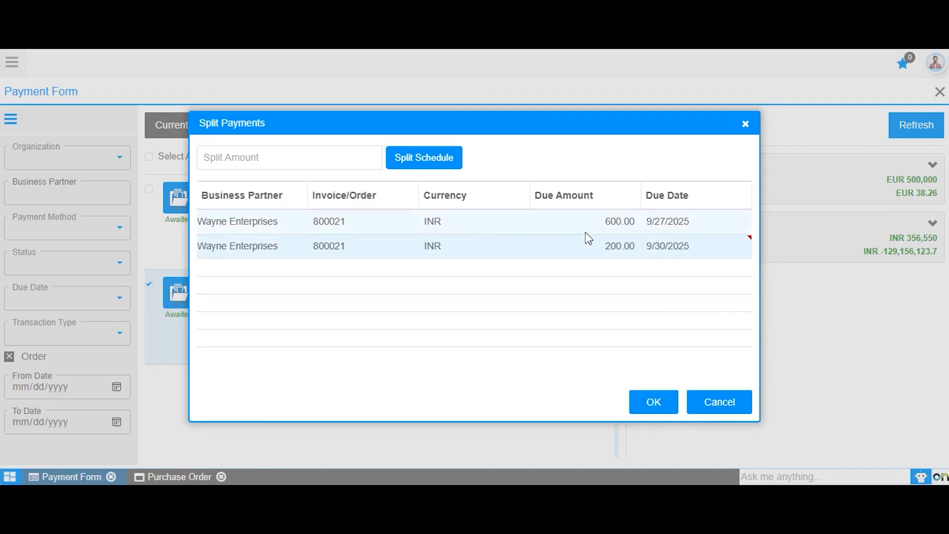
# Split another 200 off the 600.00 instalment, keeping its 9/27/2025 due date, then save the split and dismiss the notice
pyautogui.click(288, 156)
pyautogui.write('200')
pyautogui.click(424, 158)
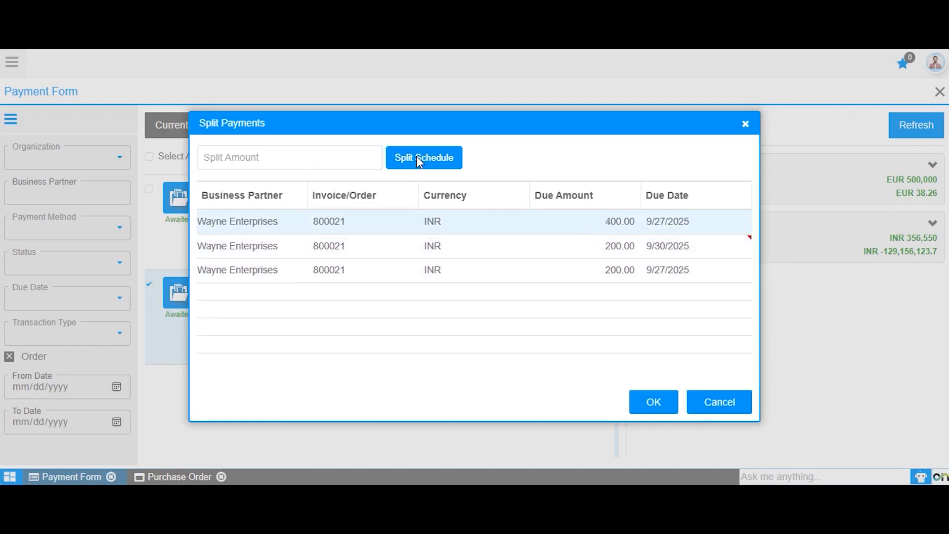
pyautogui.click(651, 402)
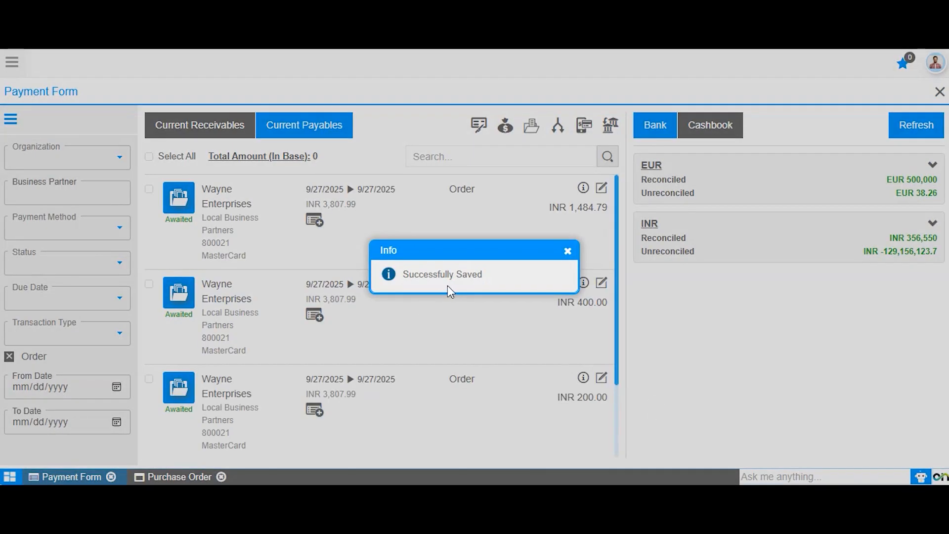
pyautogui.click(564, 250)
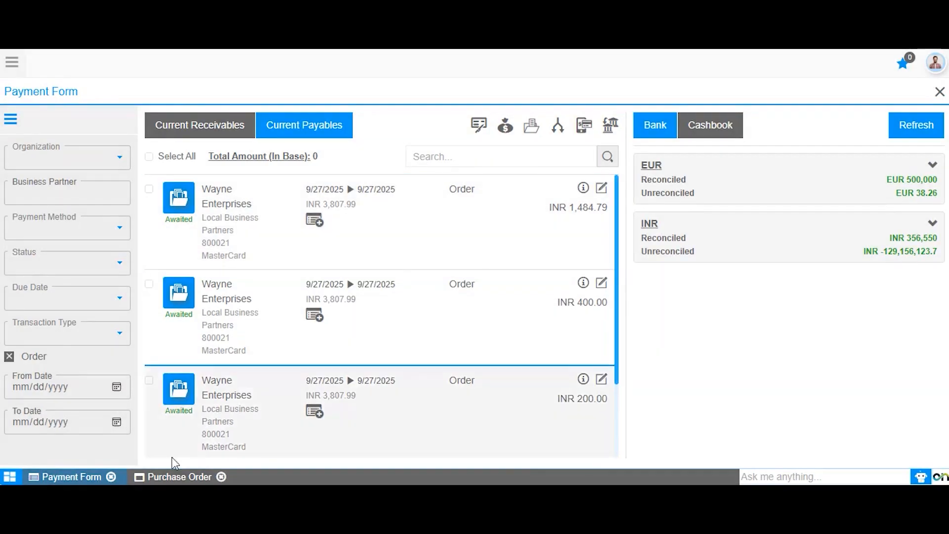
# Refresh the Wayne Enterprises purchase order, check its payment schedule for the split instalments, and return to the Payment Form
pyautogui.click(168, 477)
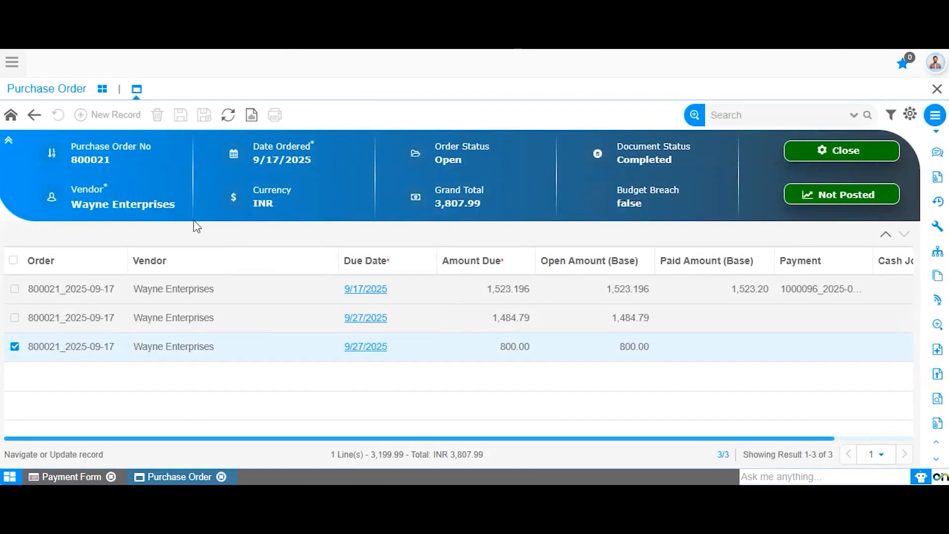
pyautogui.click(226, 121)
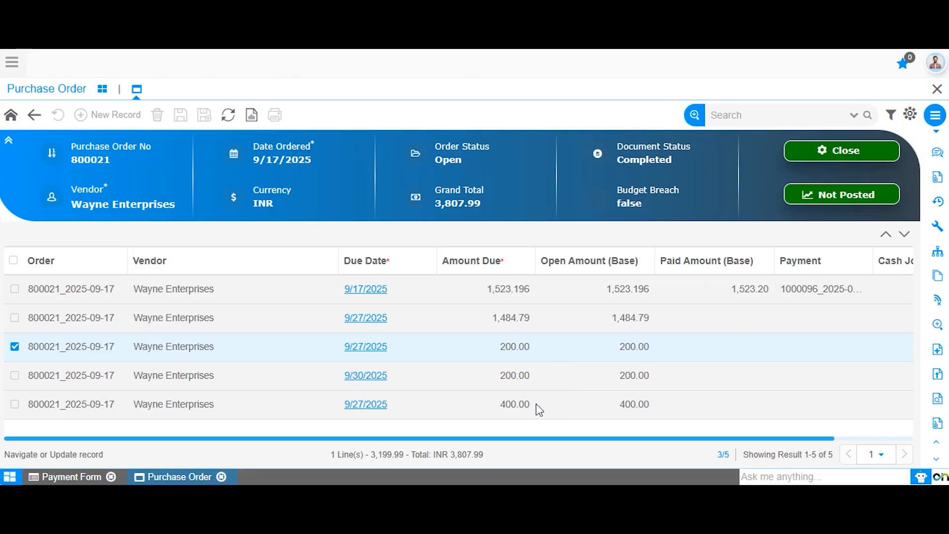
pyautogui.click(66, 478)
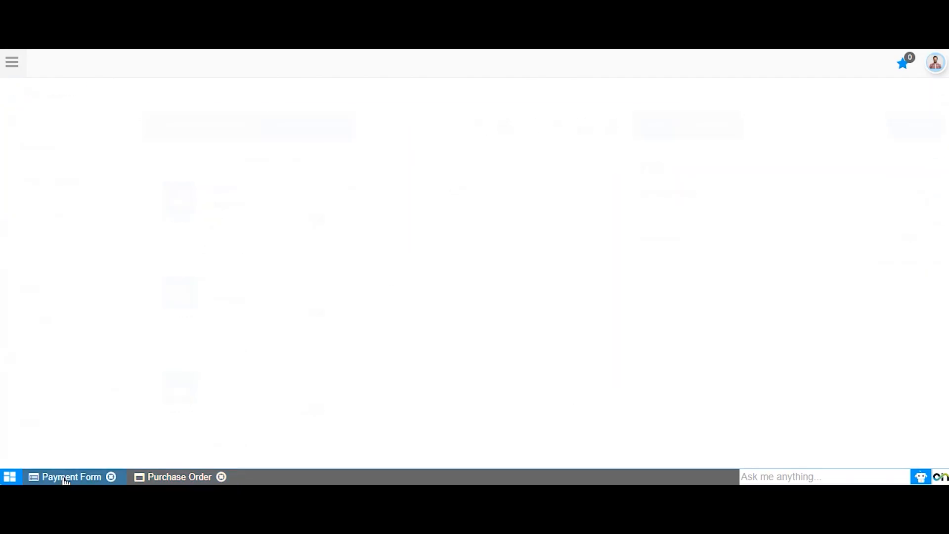